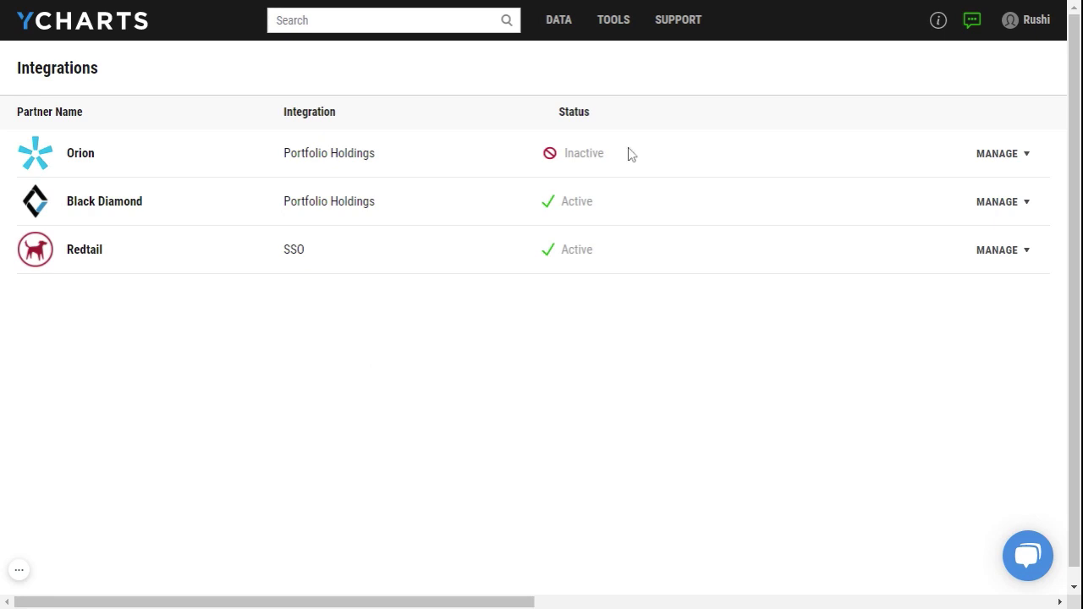
Open the Support > Integrations page, where Orion is listed as inactive
{"action": "mouse_move", "coordinate": [674, 32]}
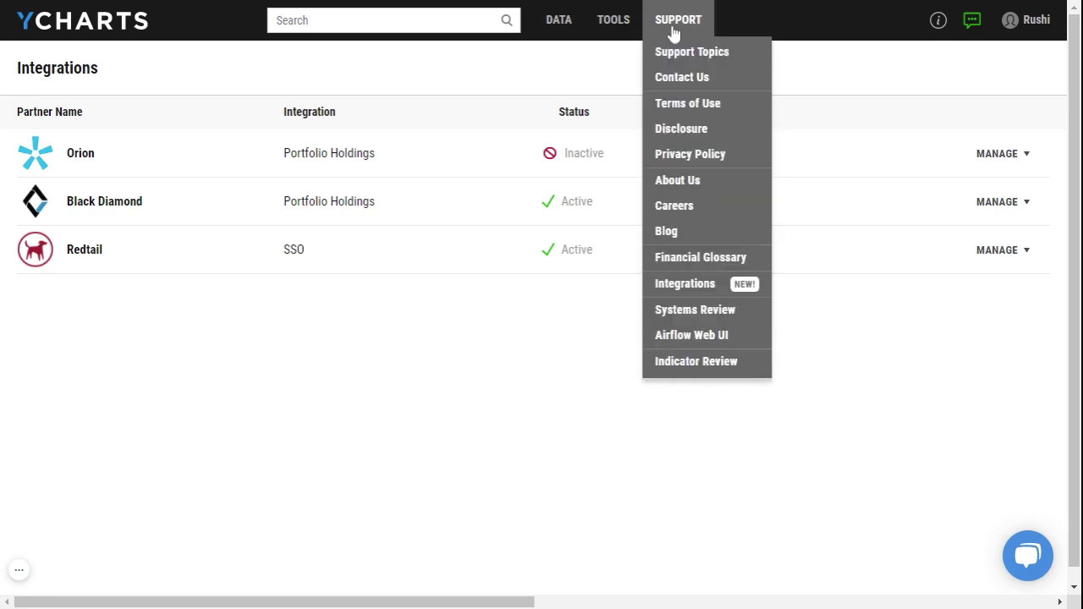
{"action": "left_click", "coordinate": [681, 285]}
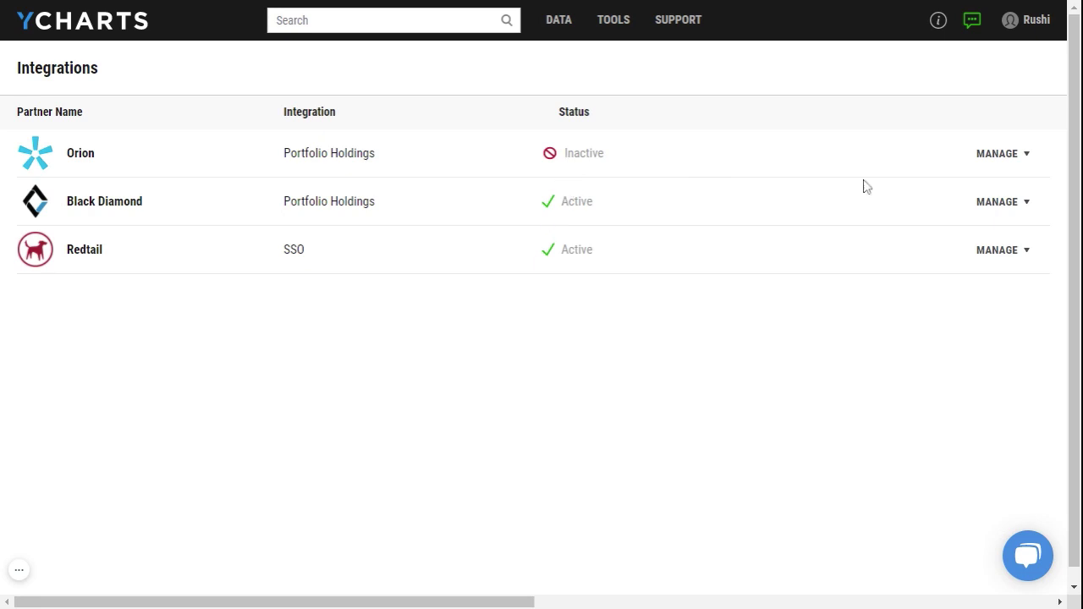
Activate the Orion integration by signing in to Orion and allowing YCharts access
{"action": "left_click", "coordinate": [1007, 161]}
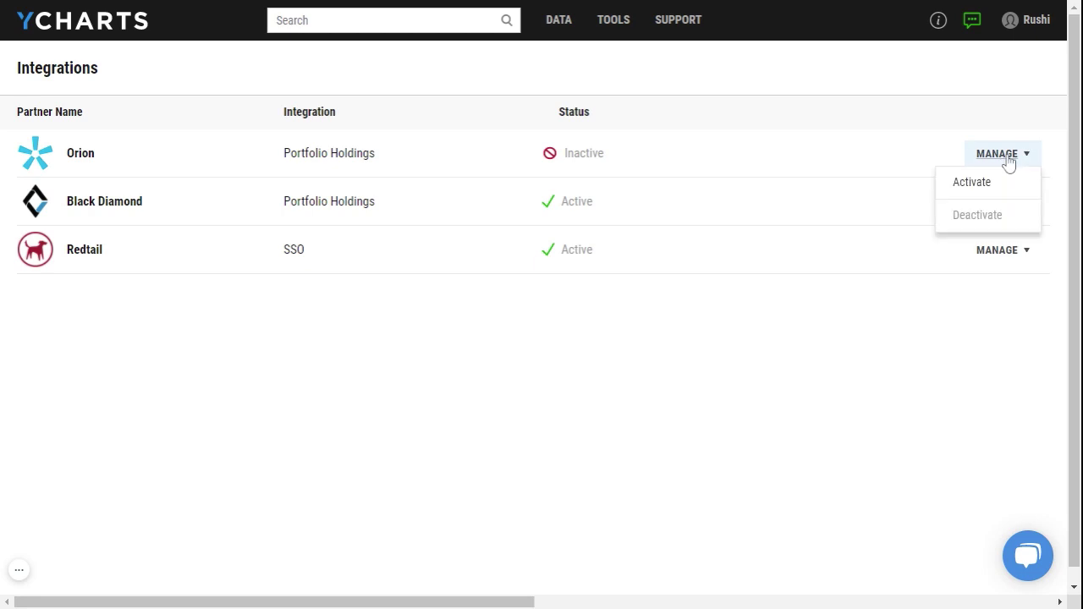
{"action": "left_click", "coordinate": [973, 183]}
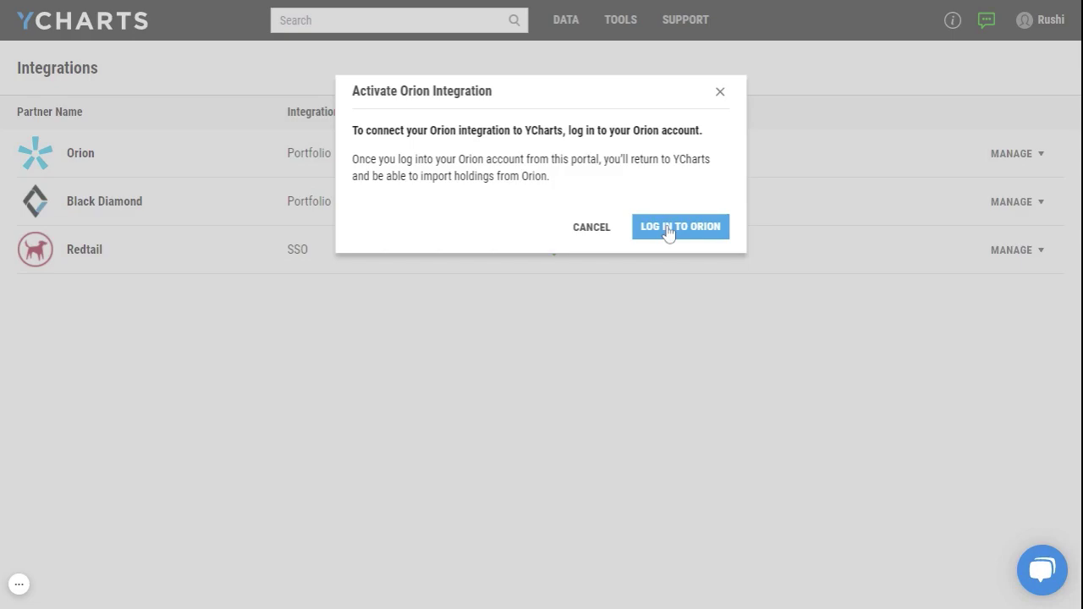
{"action": "left_click", "coordinate": [669, 230]}
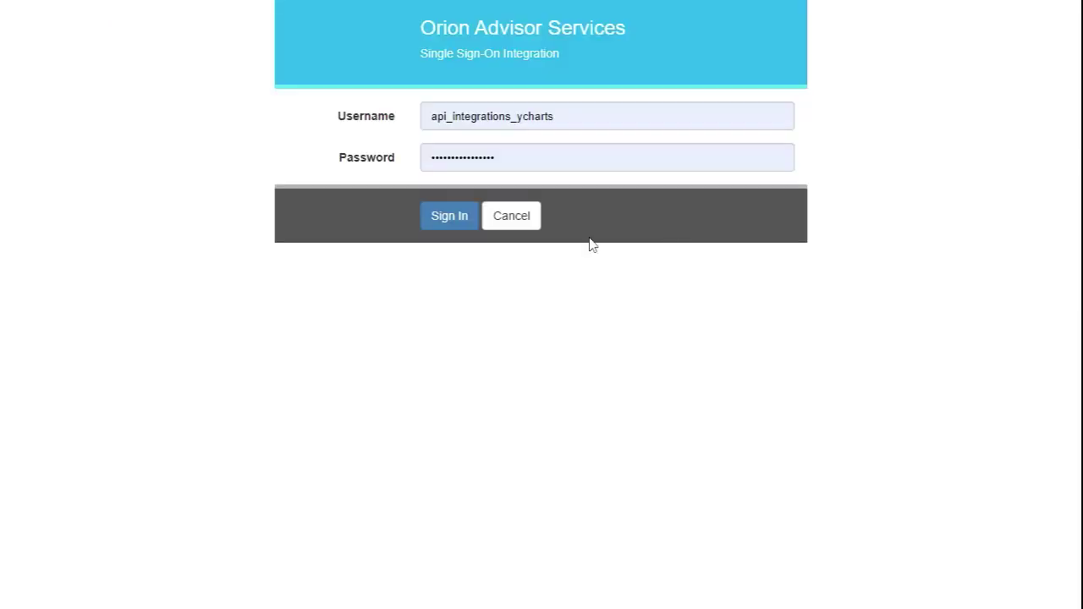
{"action": "left_click", "coordinate": [448, 217]}
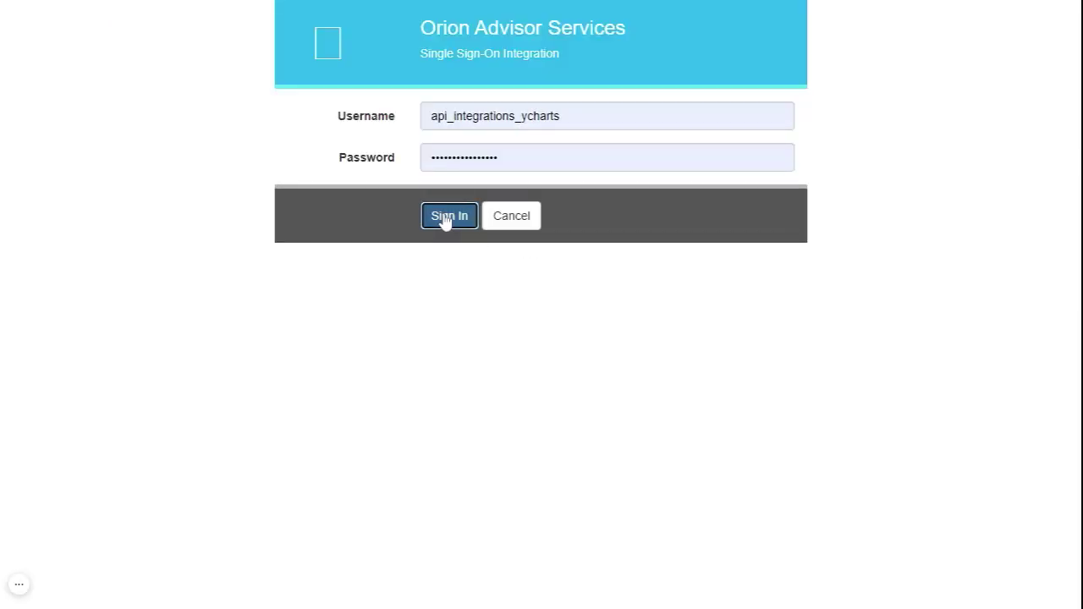
{"action": "left_click", "coordinate": [442, 322]}
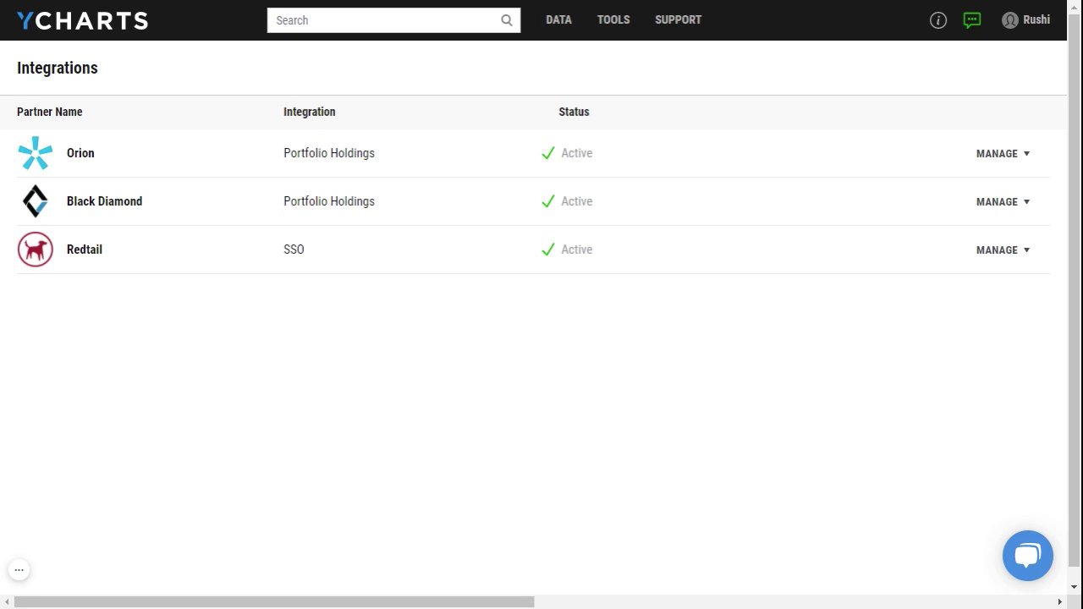
Open Tools > Model Portfolios and start an Import Holdings from Orion
{"action": "mouse_move", "coordinate": [608, 28]}
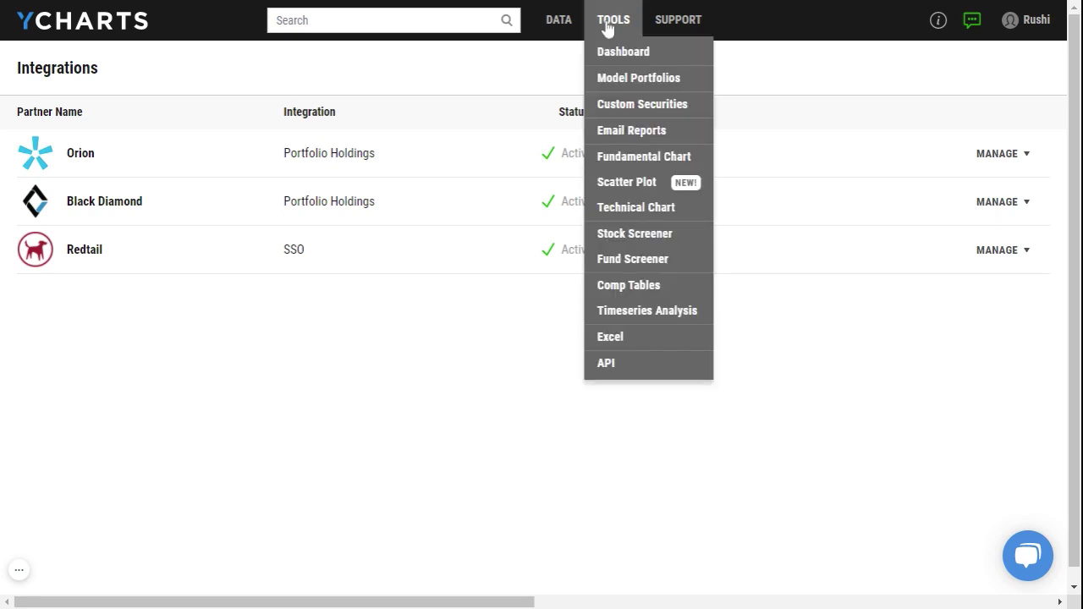
{"action": "left_click", "coordinate": [613, 89]}
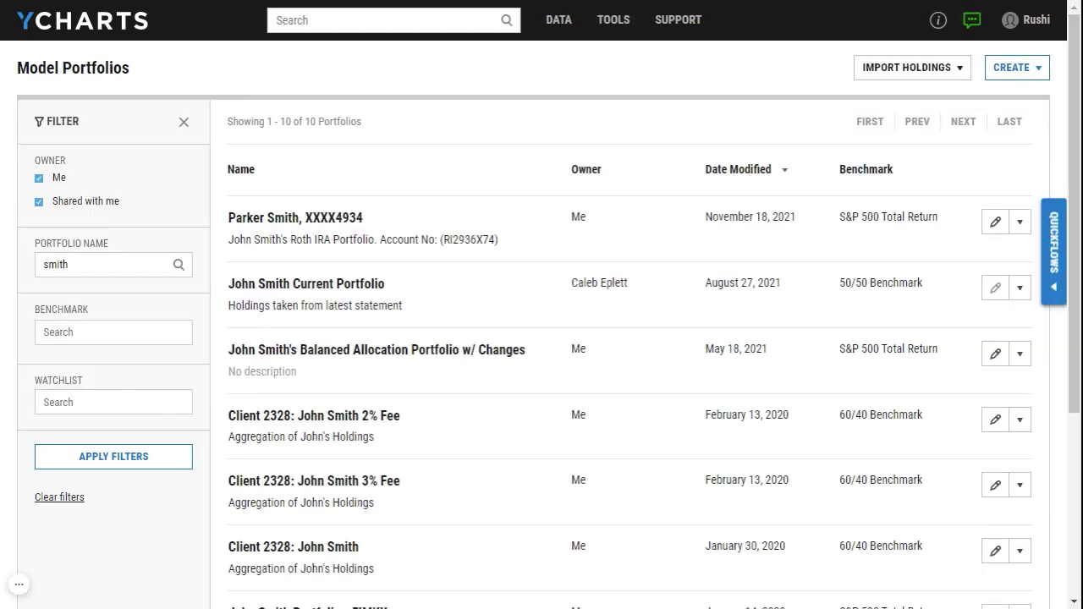
{"action": "left_click", "coordinate": [913, 77]}
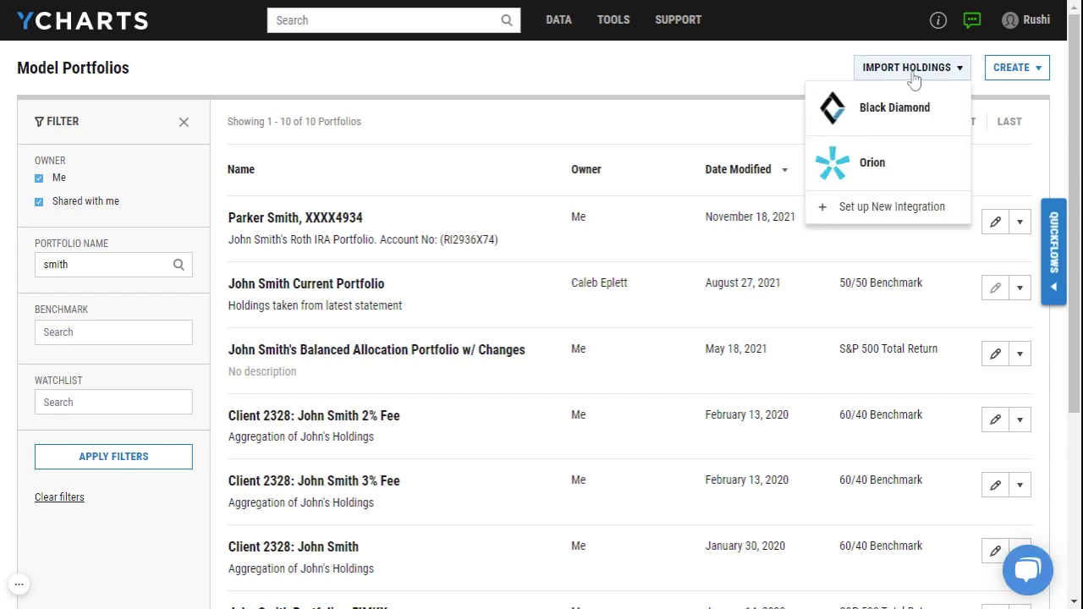
{"action": "left_click", "coordinate": [876, 175]}
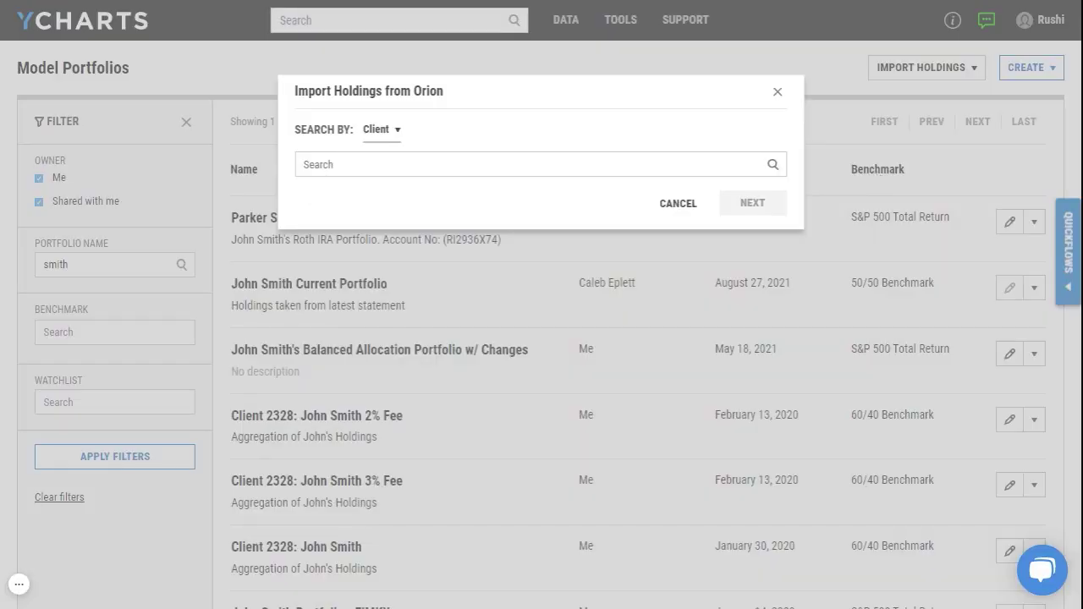
Search Orion by Model for 'equity' and import the Equity Model2 holdings
{"action": "left_click", "coordinate": [378, 135]}
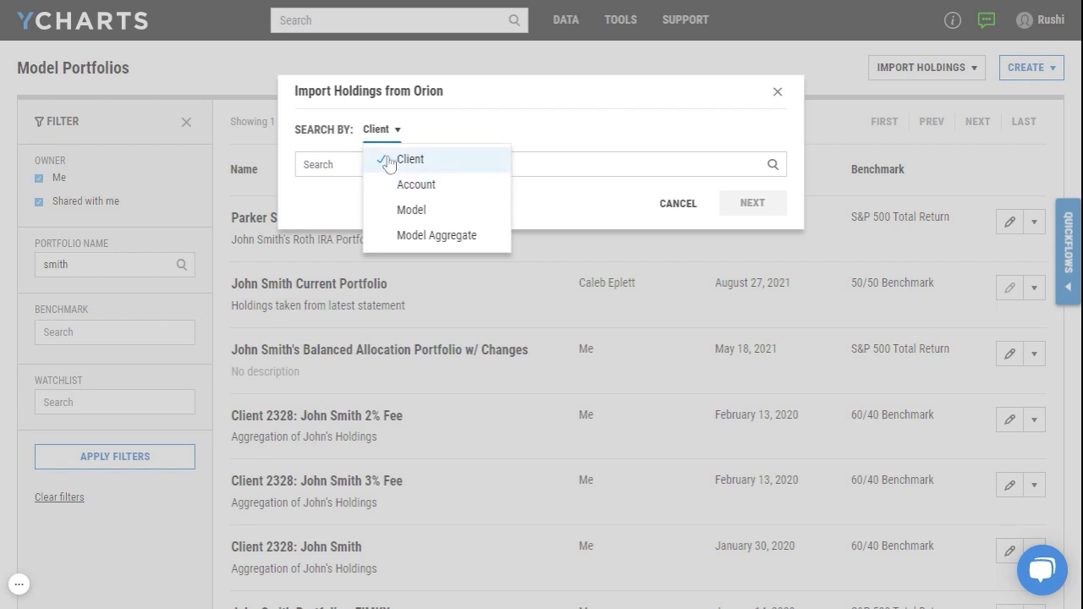
{"action": "left_click", "coordinate": [391, 211]}
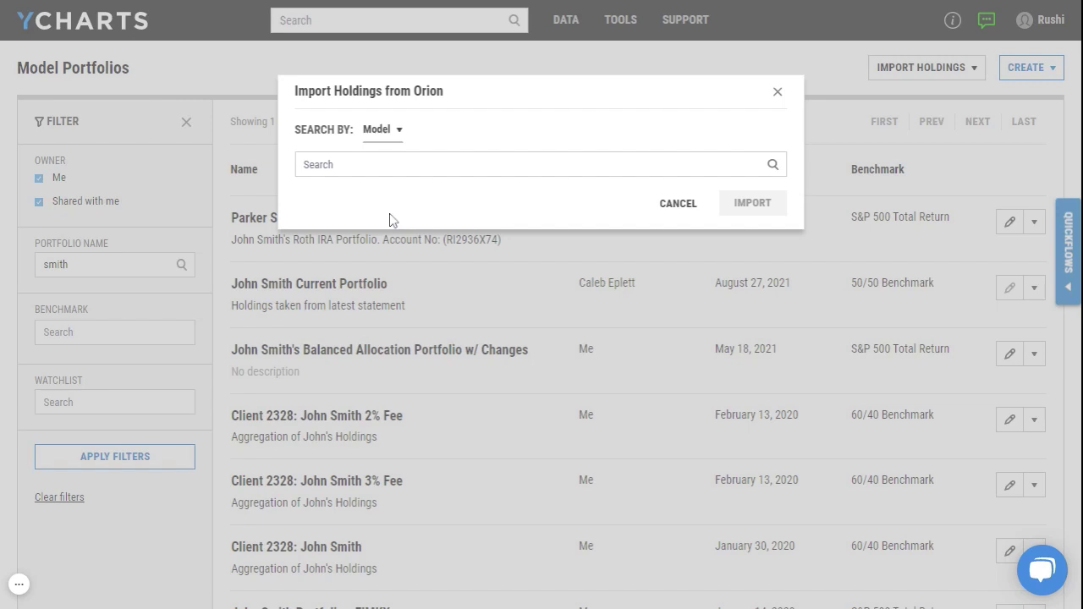
{"action": "left_click", "coordinate": [363, 166]}
{"action": "type", "text": "equity"}
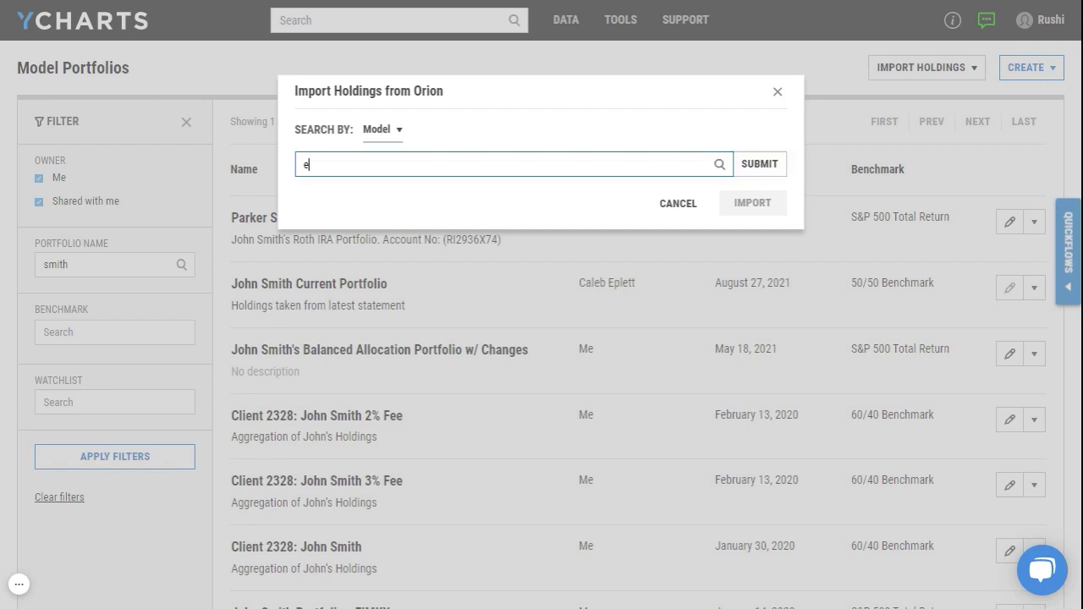
{"action": "left_click", "coordinate": [742, 168]}
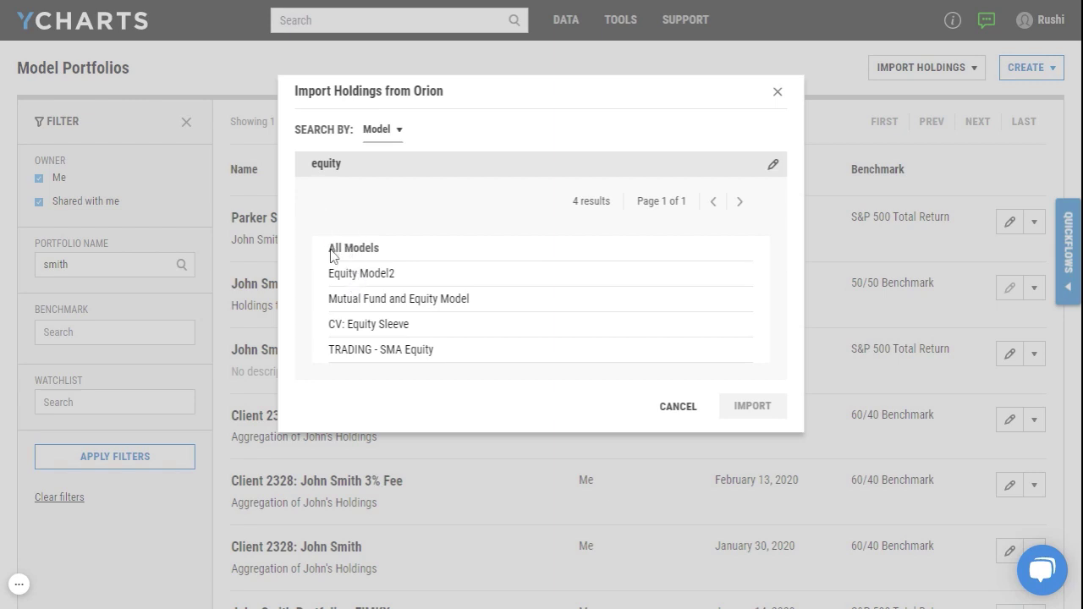
{"action": "left_click", "coordinate": [343, 278]}
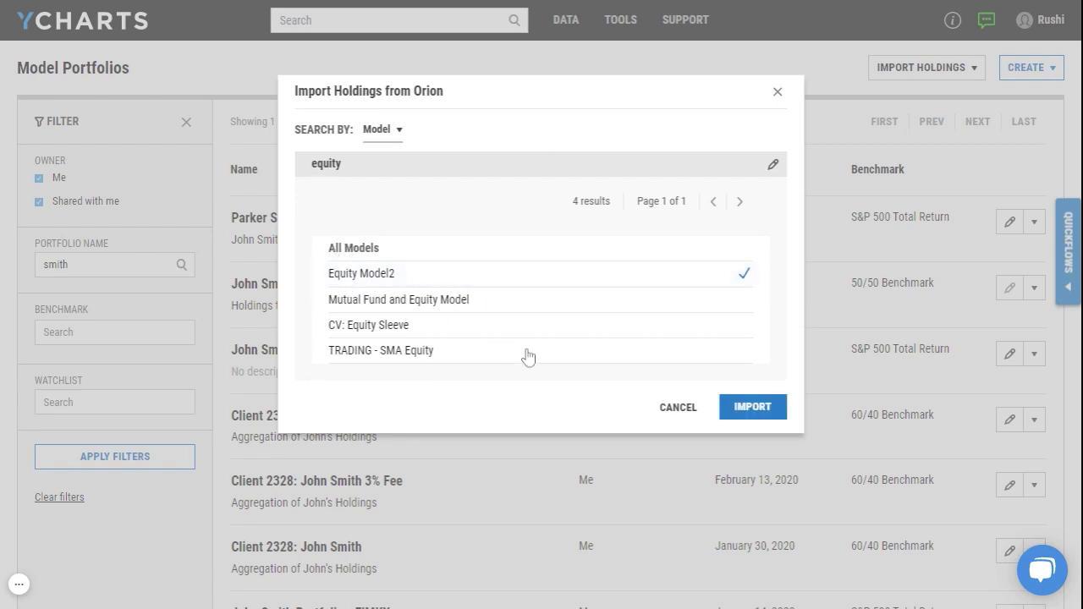
{"action": "left_click", "coordinate": [754, 410]}
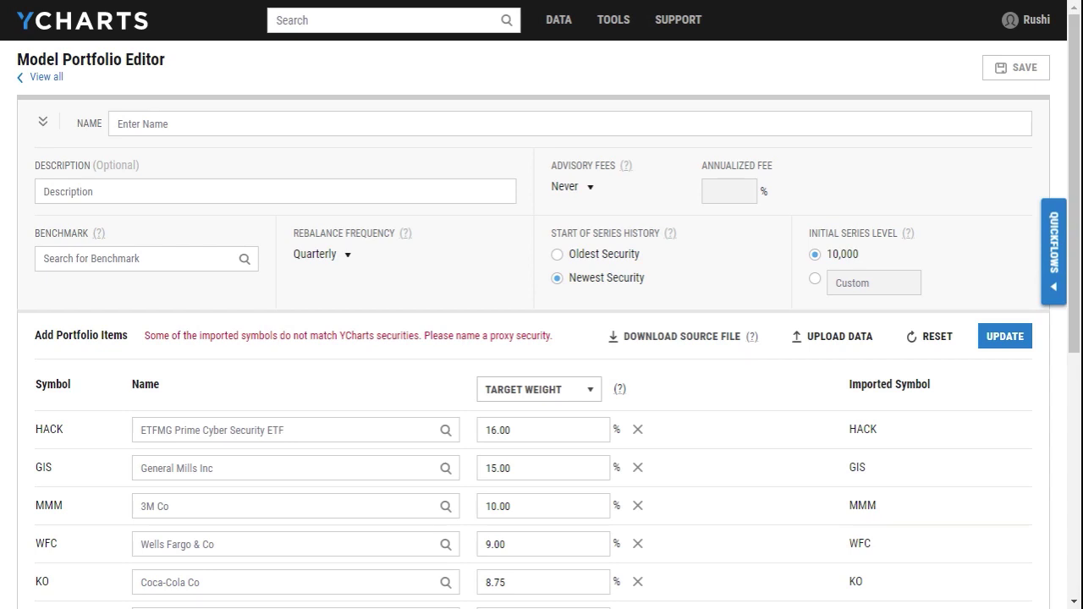
Name the imported model portfolio 'Equity Model2'
{"action": "left_click", "coordinate": [150, 124]}
{"action": "type", "text": "Equity "}
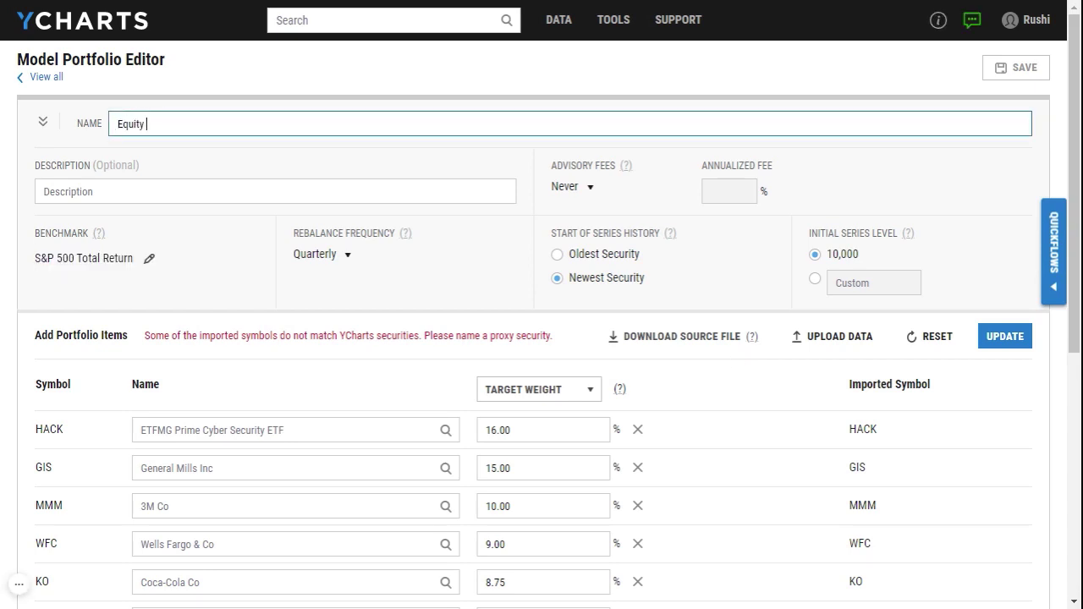
{"action": "type", "text": "Pof"}
{"action": "key", "text": "BackSpace"}
{"action": "key", "text": "BackSpace"}
{"action": "key", "text": "BackSpace"}
{"action": "type", "text": "Mode"}
{"action": "key", "text": "BackSpace"}
{"action": "key", "text": "BackSpace"}
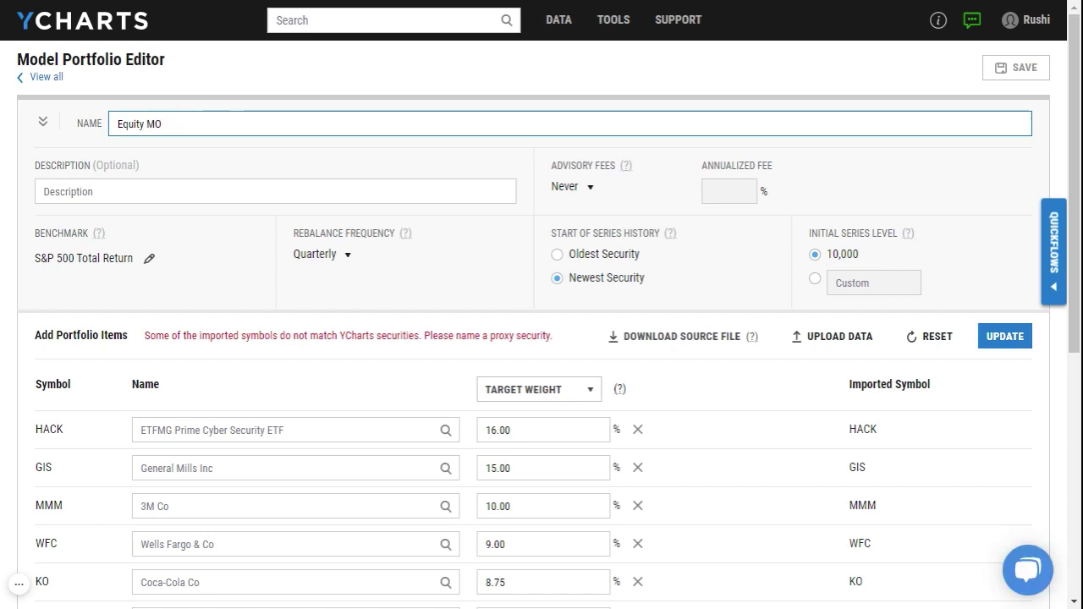
{"action": "type", "text": "del 2"}
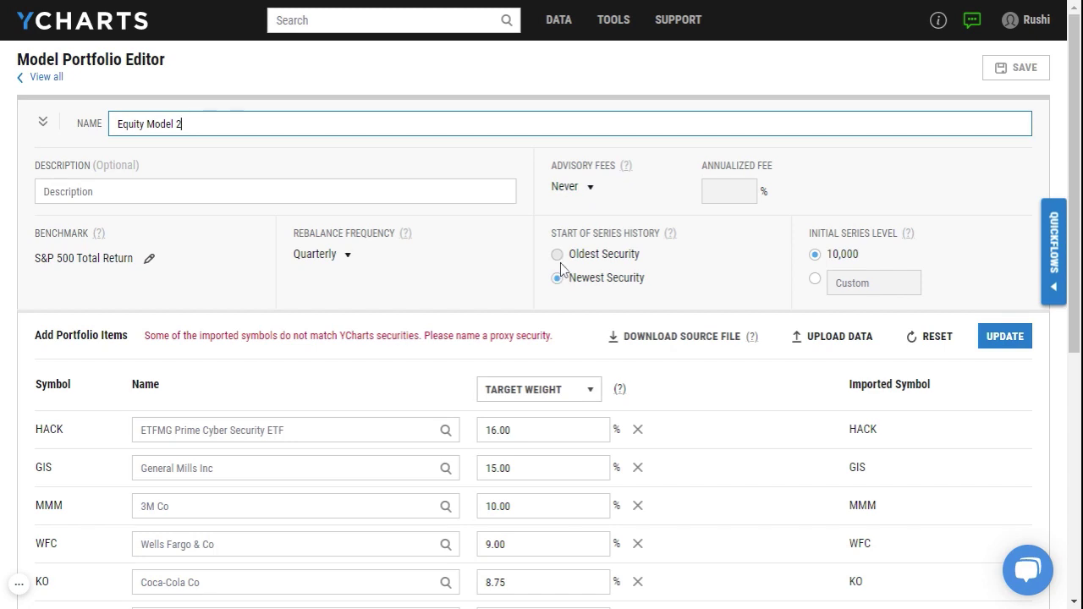
{"action": "scroll", "coordinate": [464, 336], "scroll_direction": "down", "scroll_amount": 1}
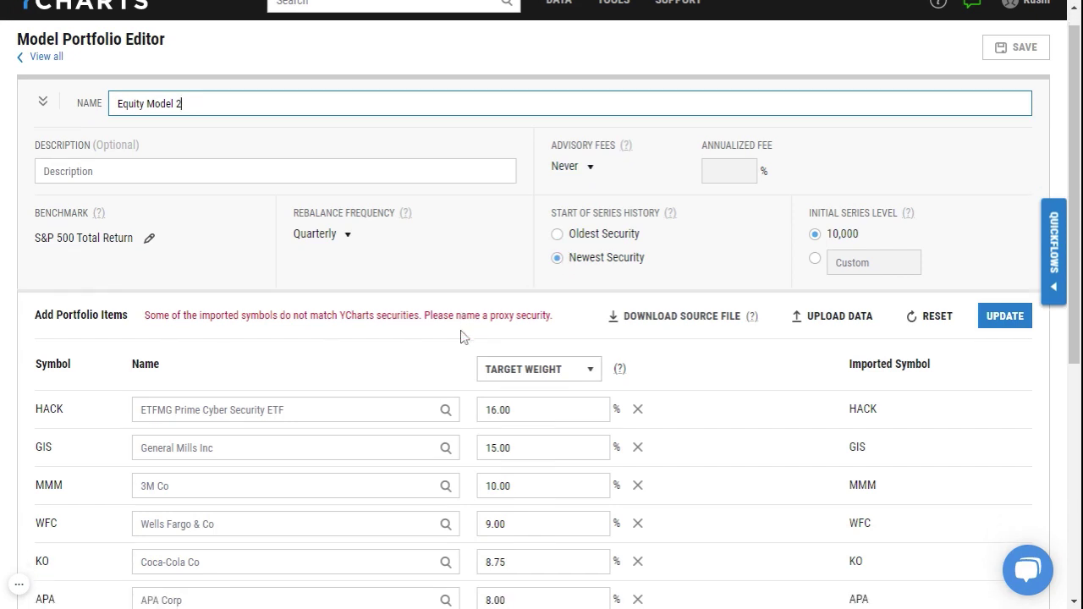
{"action": "left_click", "coordinate": [176, 103]}
{"action": "key", "text": "BackSpace"}
Map the unmatched CUSTODIAL_CASH holding to VMFXX and apply the holdings update
{"action": "scroll", "coordinate": [257, 382], "scroll_direction": "down", "scroll_amount": 1}
{"action": "scroll", "coordinate": [257, 383], "scroll_direction": "down", "scroll_amount": 3}
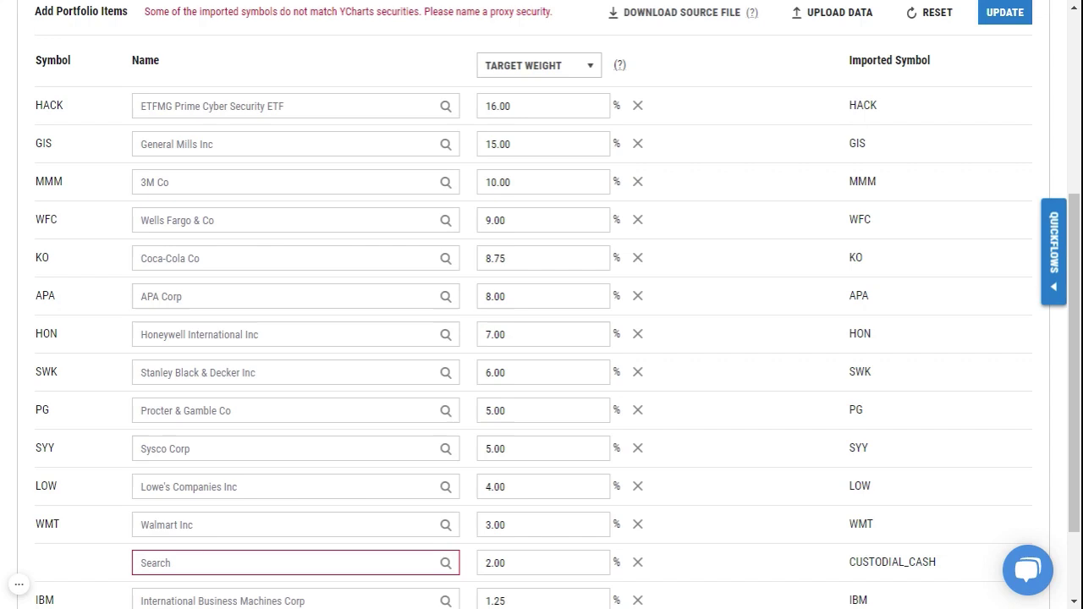
{"action": "scroll", "coordinate": [871, 370], "scroll_direction": "down", "scroll_amount": 1}
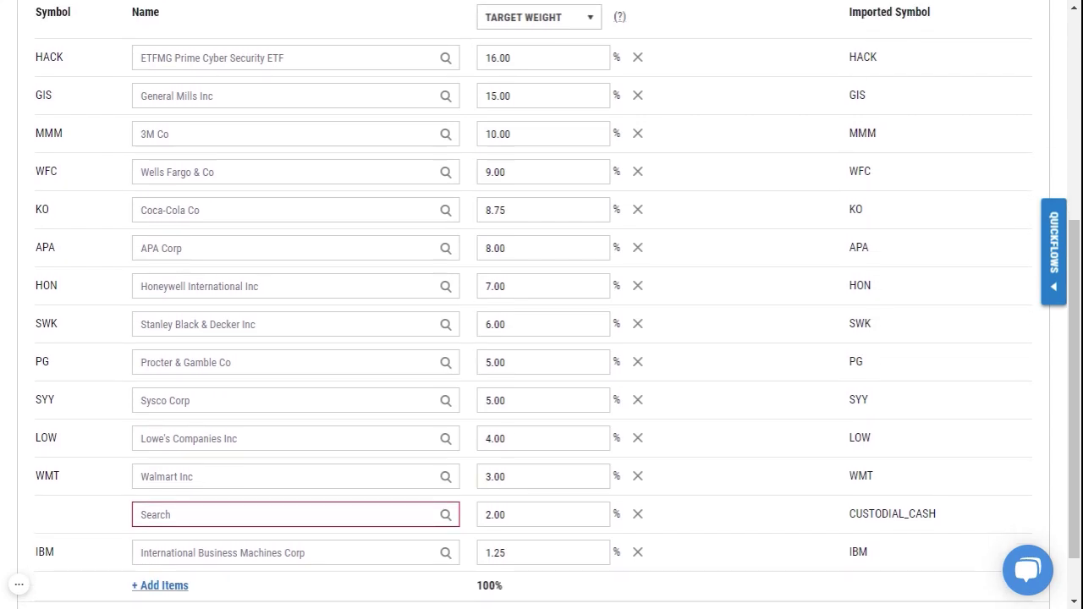
{"action": "scroll", "coordinate": [541, 304], "scroll_direction": "down", "scroll_amount": 1}
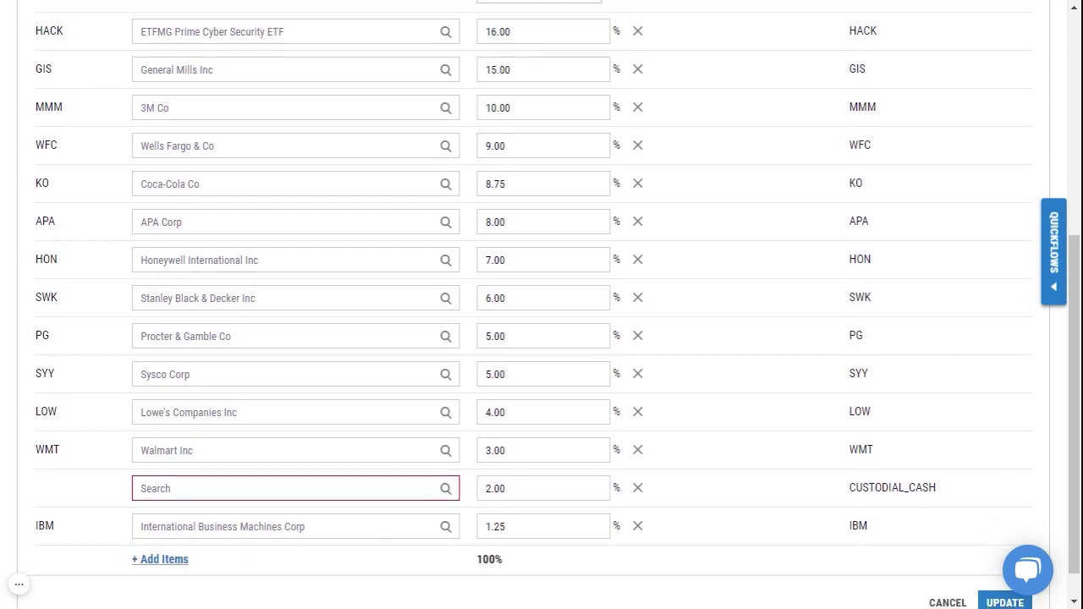
{"action": "scroll", "coordinate": [287, 508], "scroll_direction": "up", "scroll_amount": 2}
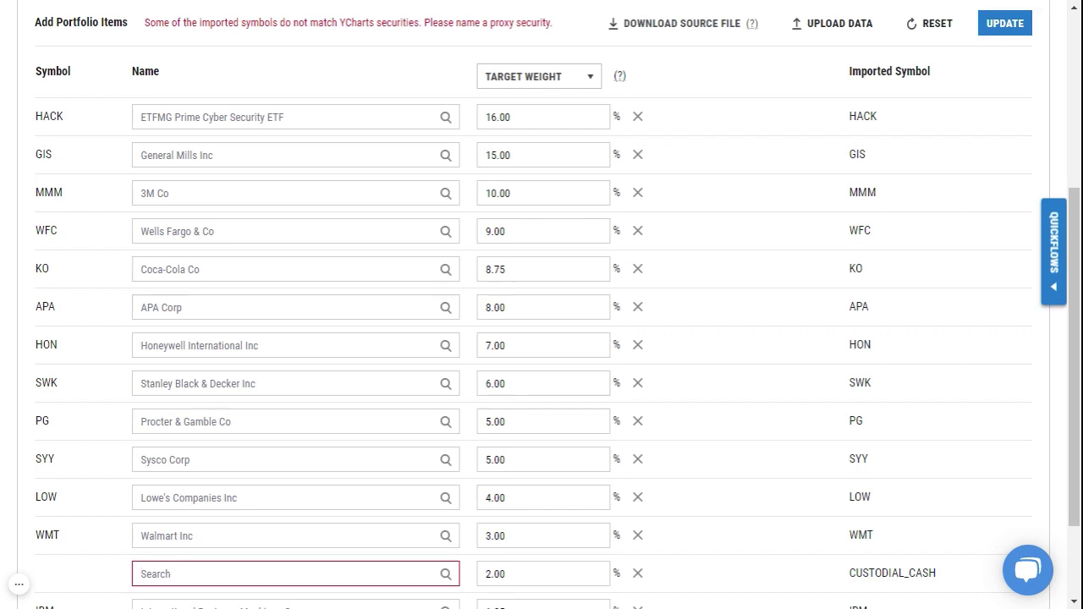
{"action": "type", "text": "vmfxx"}
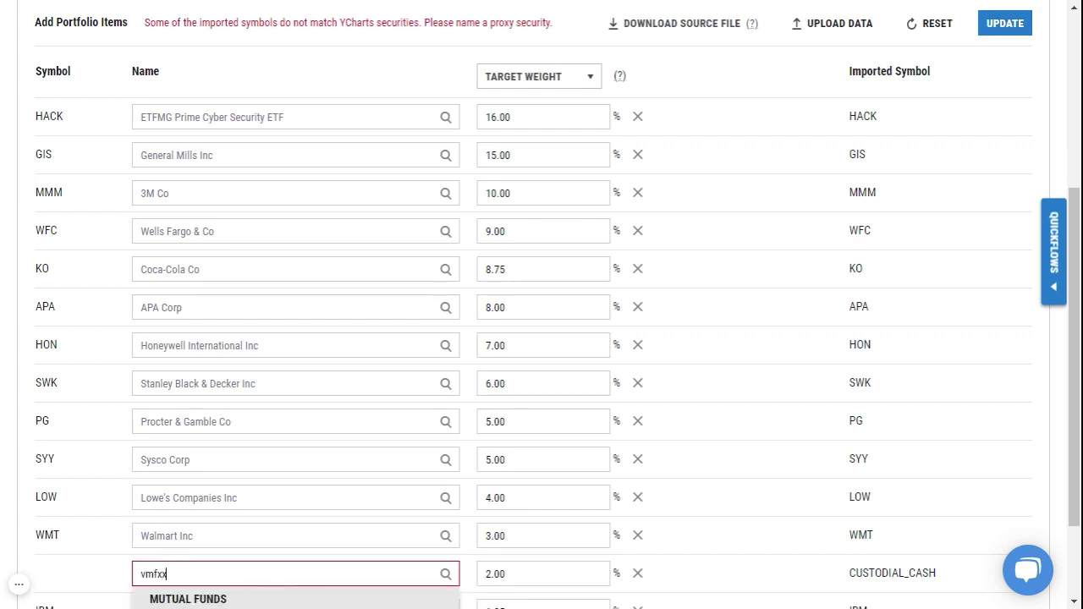
{"action": "key", "text": "Return"}
{"action": "scroll", "coordinate": [542, 304], "scroll_direction": "down", "scroll_amount": 2}
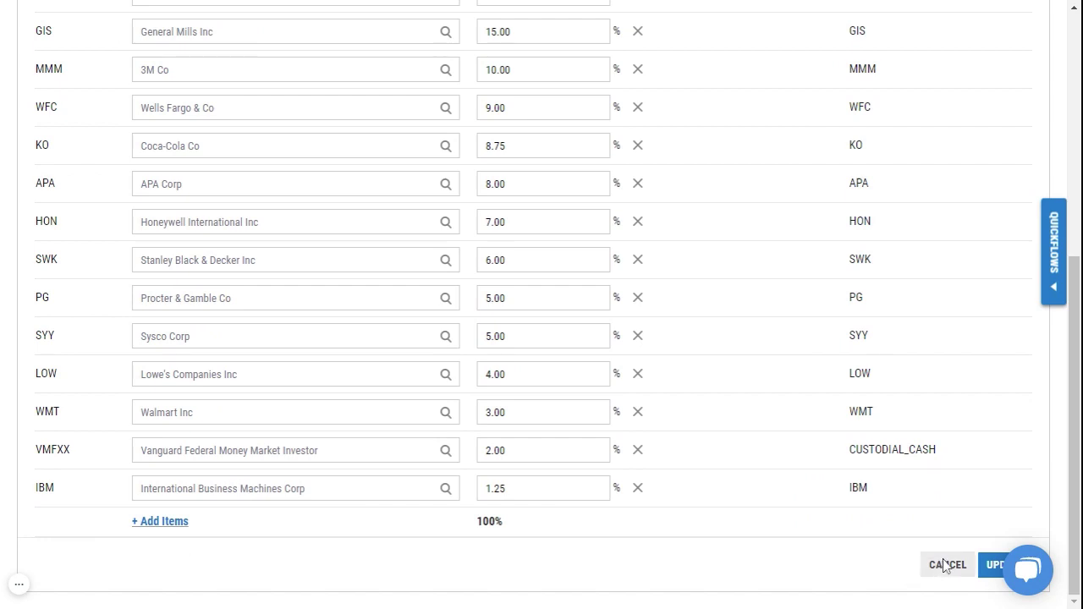
{"action": "scroll", "coordinate": [886, 453], "scroll_direction": "up", "scroll_amount": 4}
{"action": "left_click", "coordinate": [999, 234]}
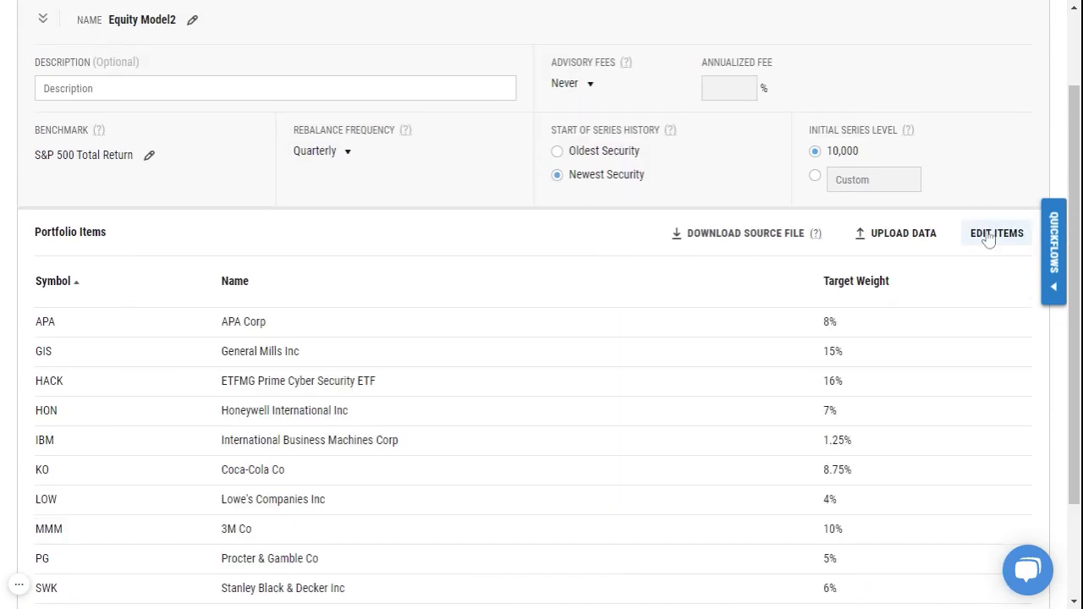
Save Equity Model2, then search 'equity model 2' to open its P:744204 quote page
{"action": "scroll", "coordinate": [796, 253], "scroll_direction": "up", "scroll_amount": 2}
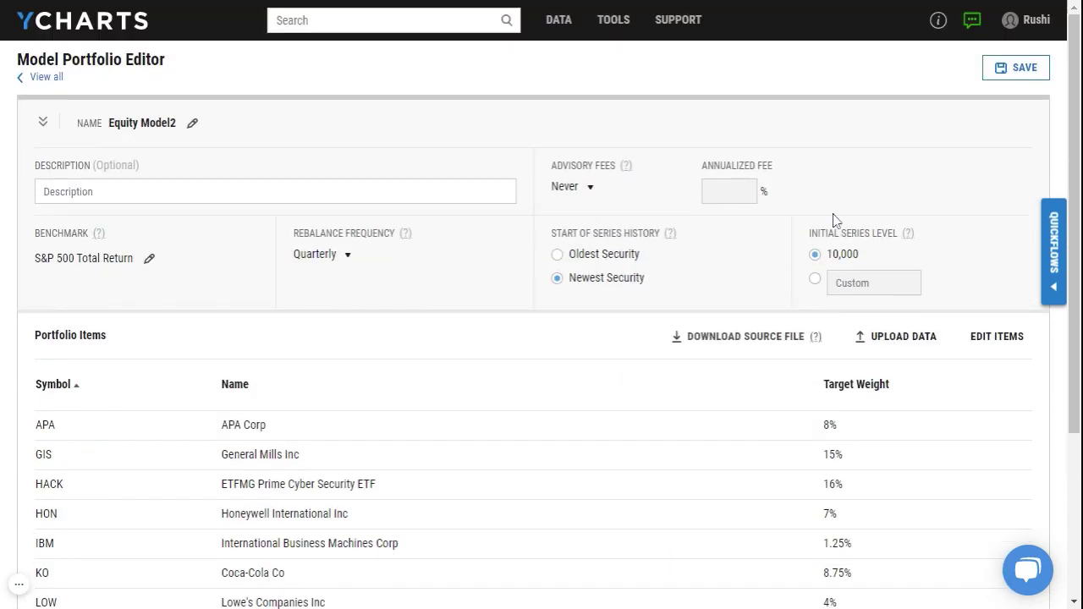
{"action": "left_click", "coordinate": [995, 71]}
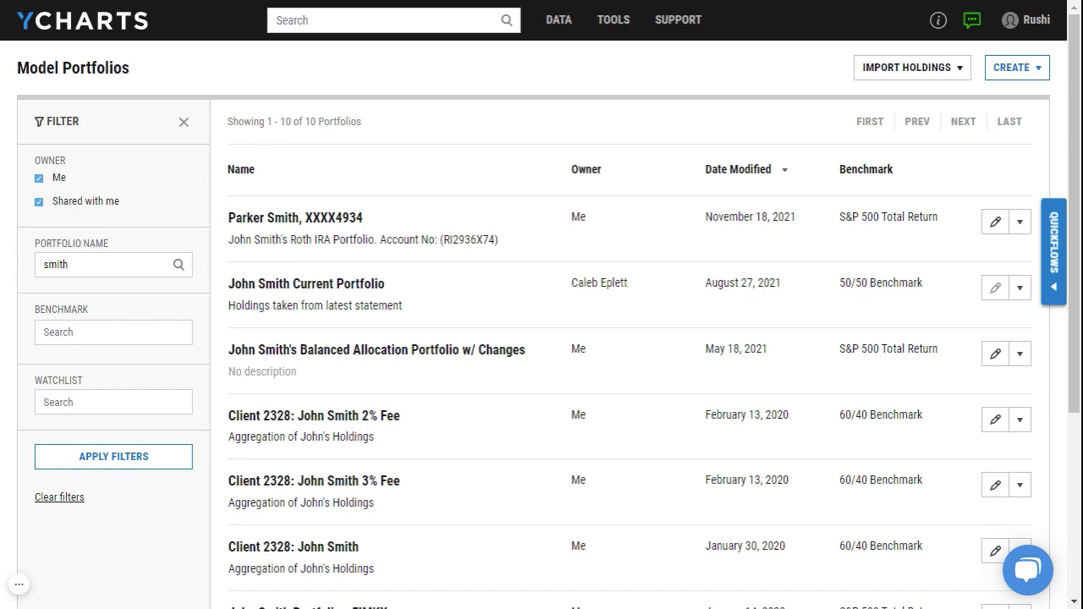
{"action": "left_click", "coordinate": [277, 20]}
{"action": "type", "text": "equity model 2"}
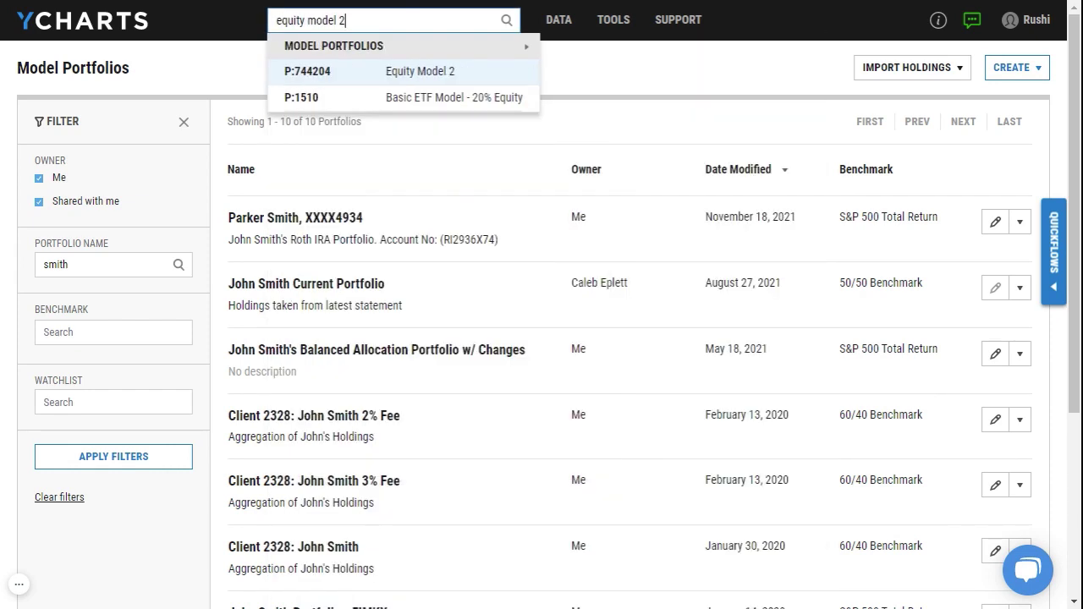
{"action": "key", "text": "Return"}
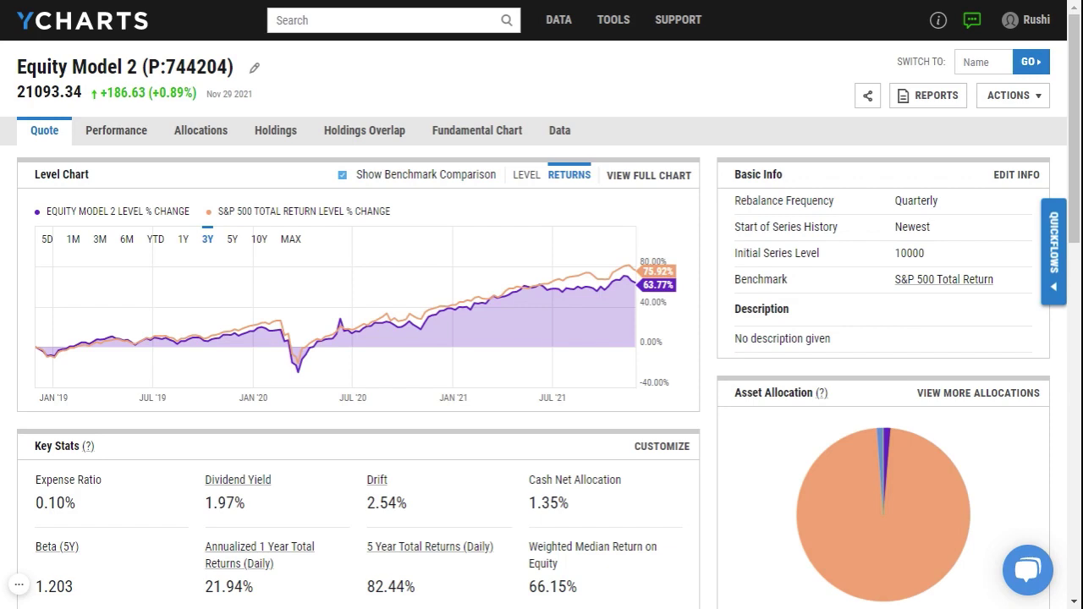
{"action": "scroll", "coordinate": [399, 241], "scroll_direction": "down", "scroll_amount": 3}
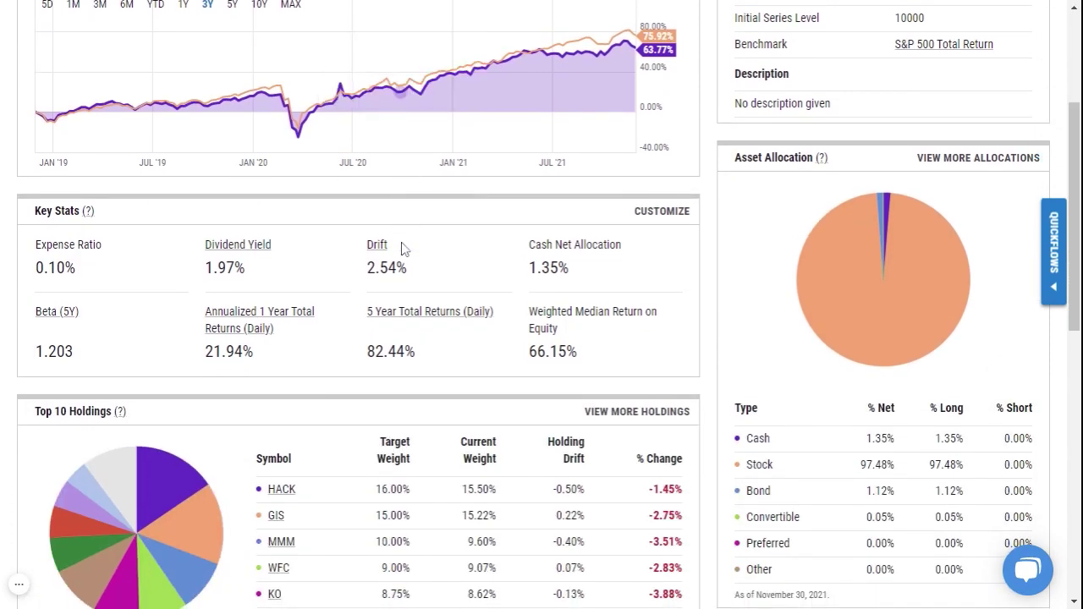
{"action": "scroll", "coordinate": [542, 304], "scroll_direction": "down", "scroll_amount": 2}
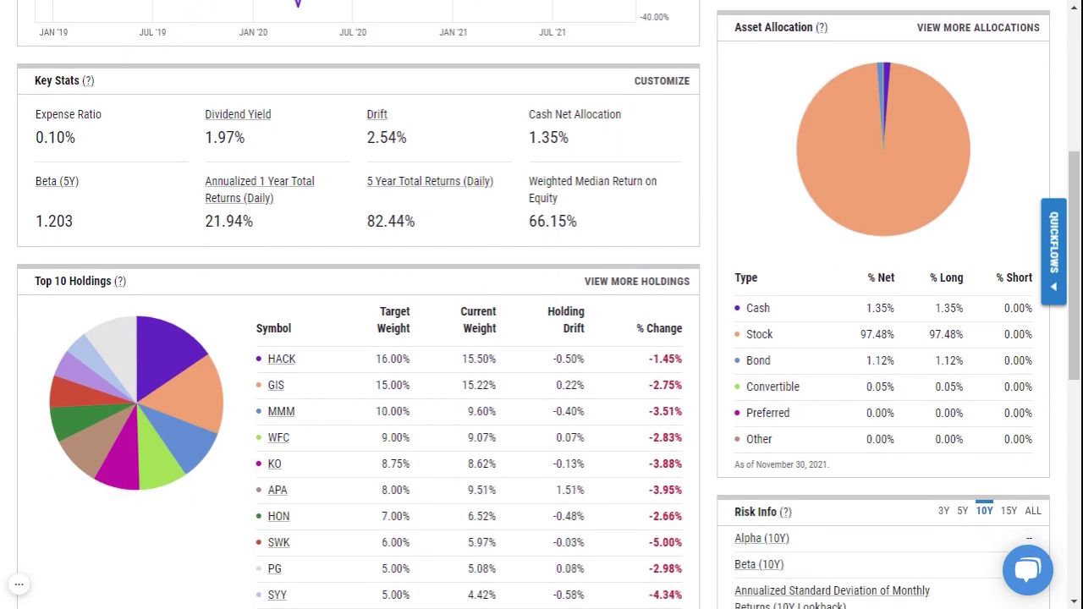
{"action": "scroll", "coordinate": [389, 271], "scroll_direction": "down", "scroll_amount": 4}
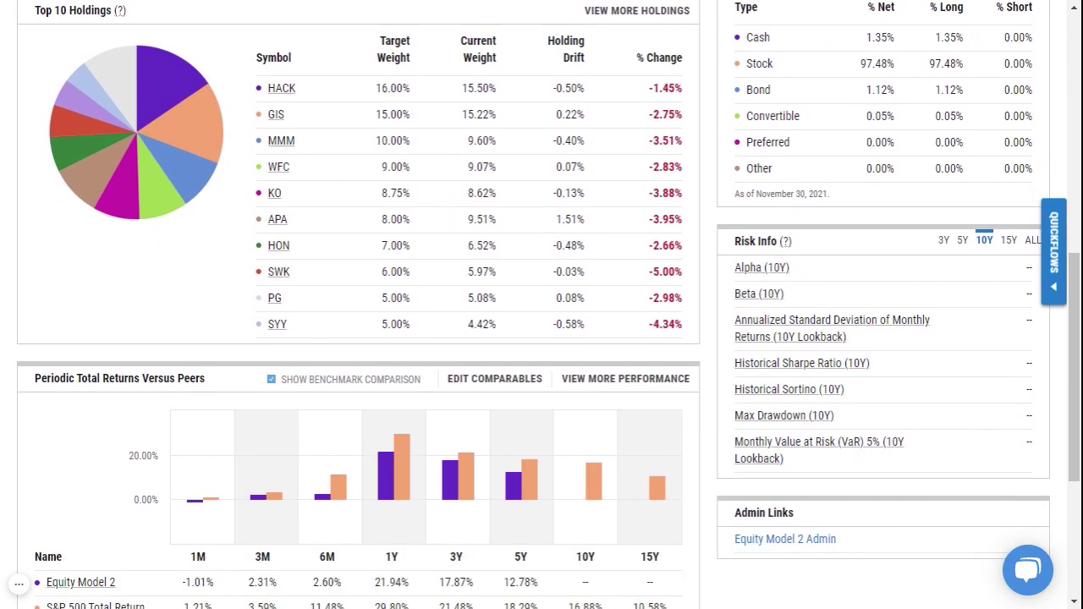
{"action": "scroll", "coordinate": [389, 271], "scroll_direction": "down", "scroll_amount": 1}
{"action": "scroll", "coordinate": [389, 271], "scroll_direction": "up", "scroll_amount": 12}
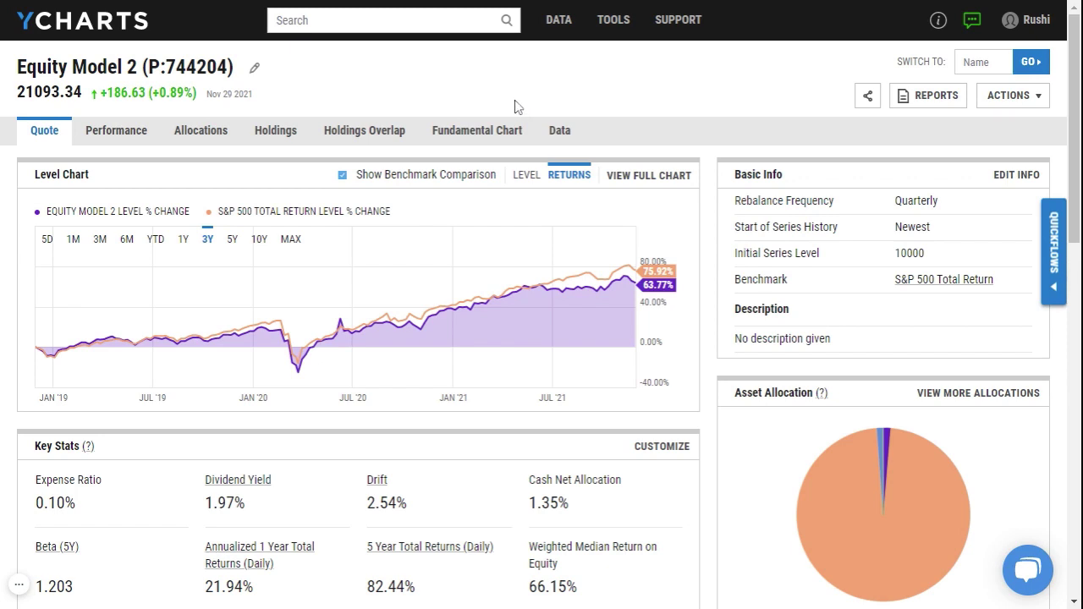
{"action": "mouse_move", "coordinate": [603, 21]}
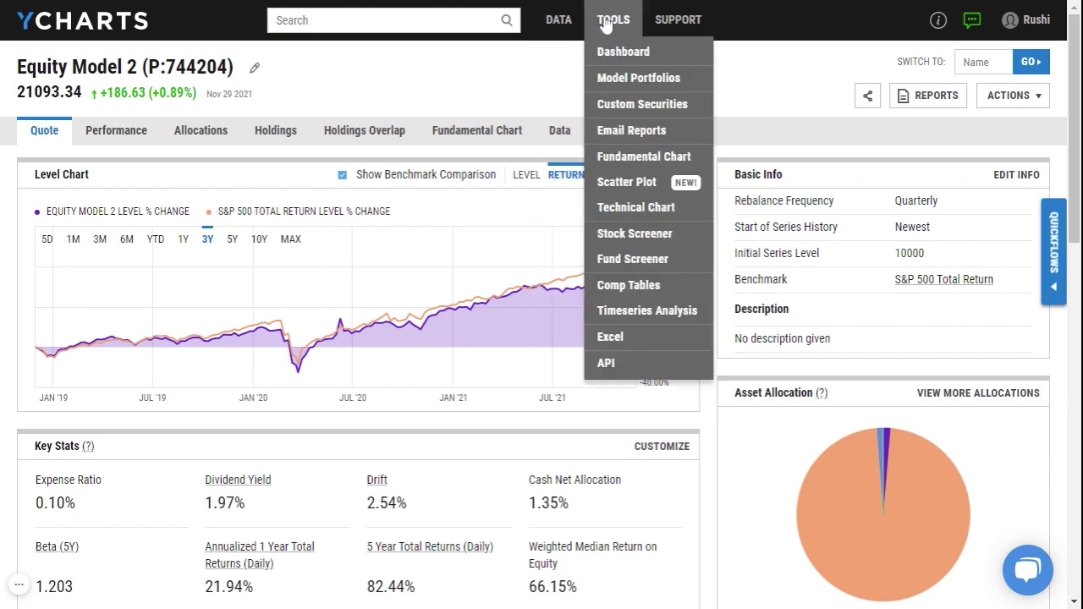